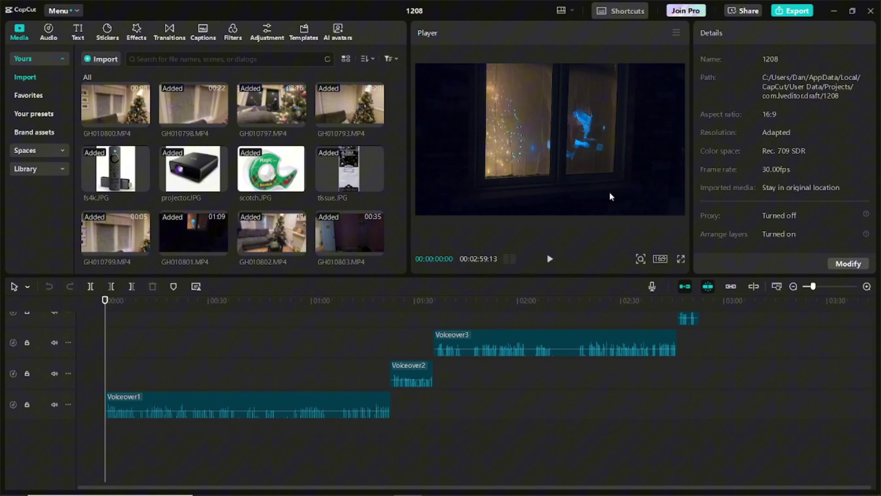
# Open the Export dialog, check the CapCut watermark position options, then cancel without exporting
pyautogui.click(791, 11)
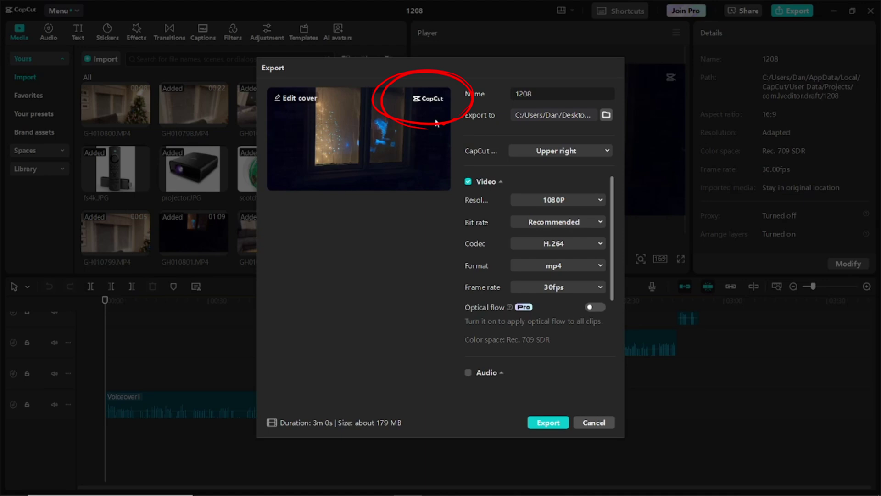
pyautogui.click(606, 148)
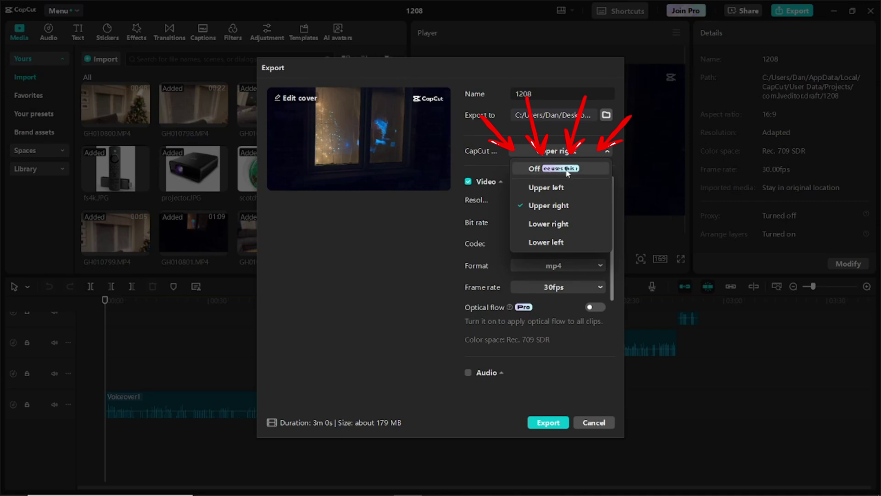
pyautogui.click(603, 425)
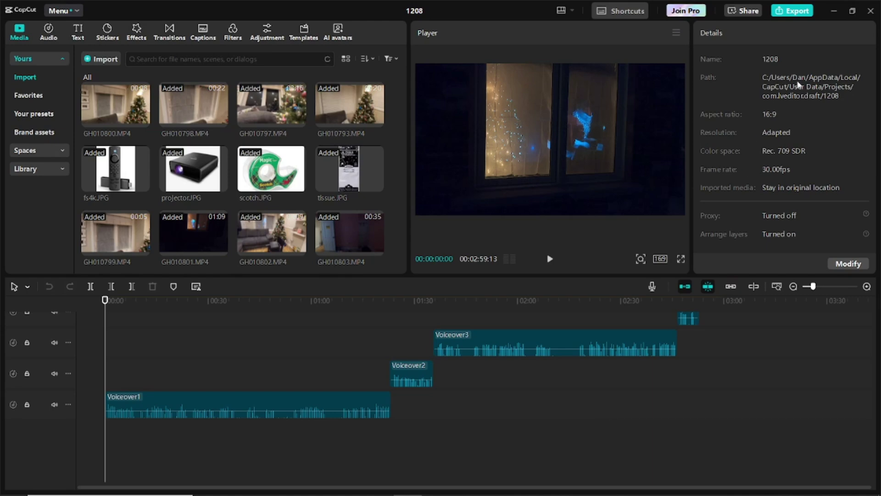
# Quit CapCut and launch CapCut.exe from the 5.1.0.1897 install folder
pyautogui.click(871, 13)
pyautogui.click(708, 73)
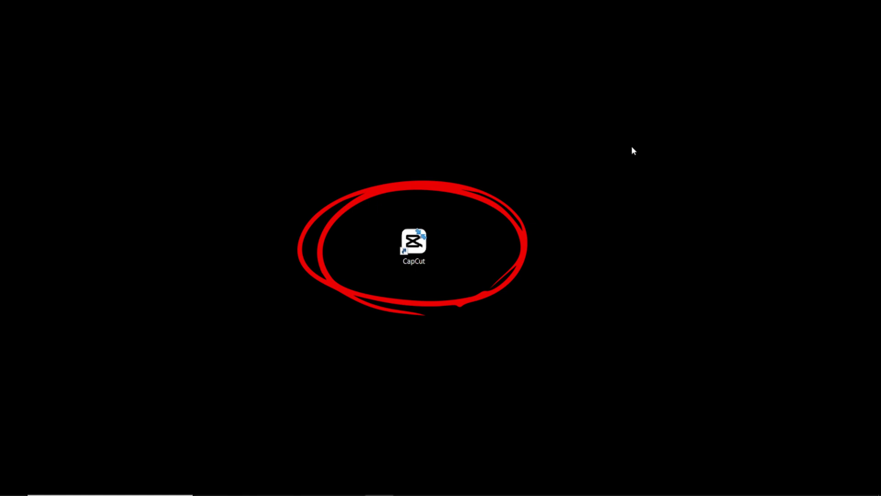
pyautogui.rightClick(421, 241)
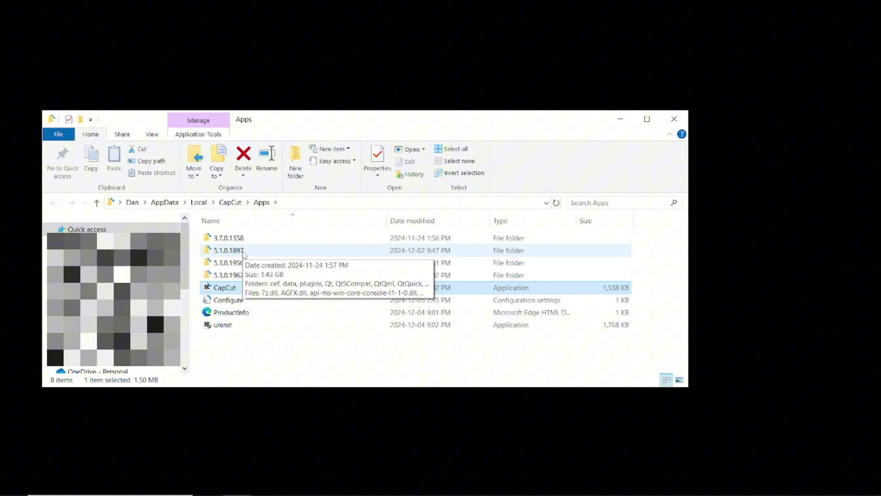
pyautogui.doubleClick(243, 252)
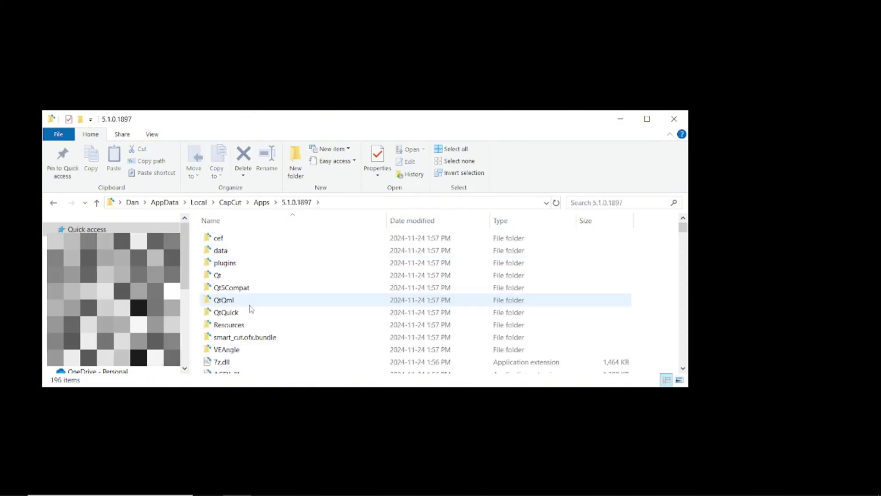
pyautogui.scroll(-2, 251, 303)
pyautogui.scroll(-3, 251, 307)
pyautogui.scroll(-3, 251, 307)
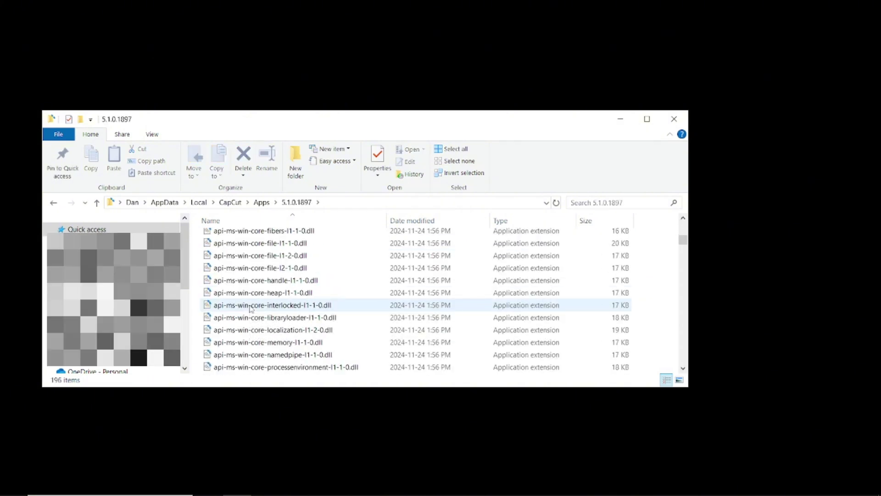
pyautogui.scroll(-3, 251, 308)
pyautogui.scroll(-2, 251, 308)
pyautogui.scroll(-3, 252, 308)
pyautogui.scroll(-3, 251, 308)
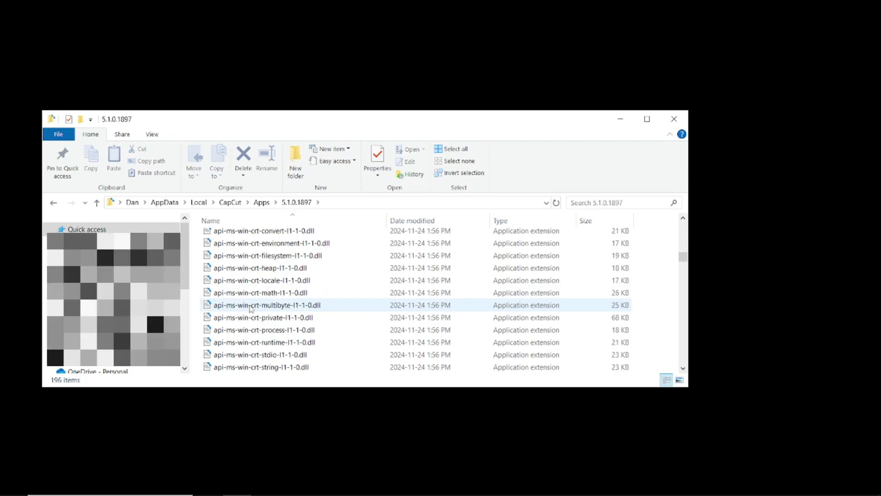
pyautogui.scroll(-3, 251, 308)
pyautogui.scroll(-2, 251, 308)
pyautogui.scroll(-3, 251, 308)
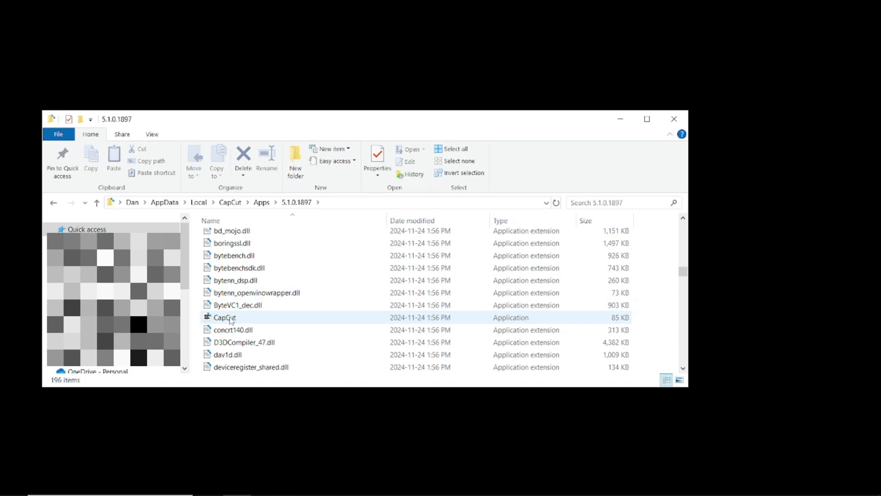
pyautogui.doubleClick(224, 318)
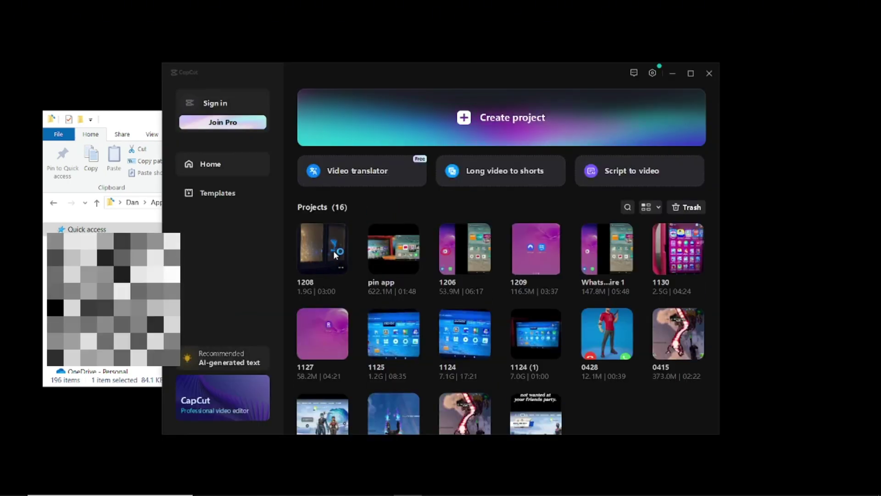
pyautogui.moveTo(323, 249)
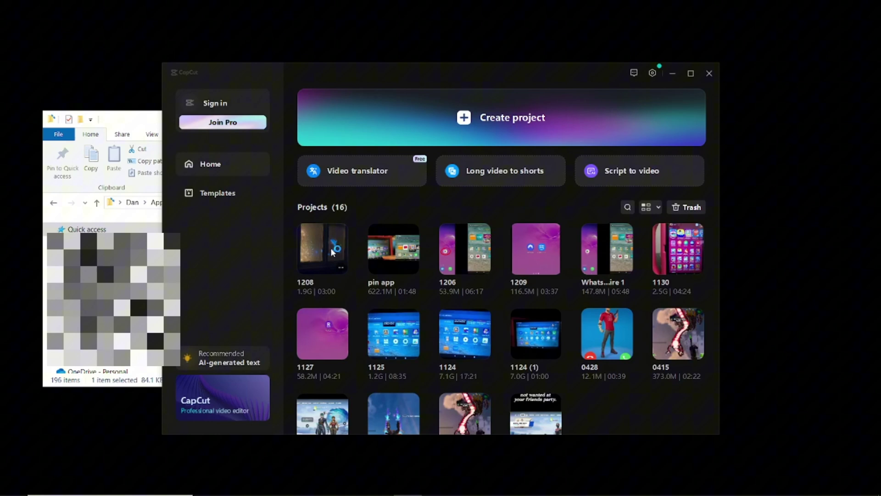
# Open project 1208 and decline the Update needed prompt
pyautogui.click(324, 250)
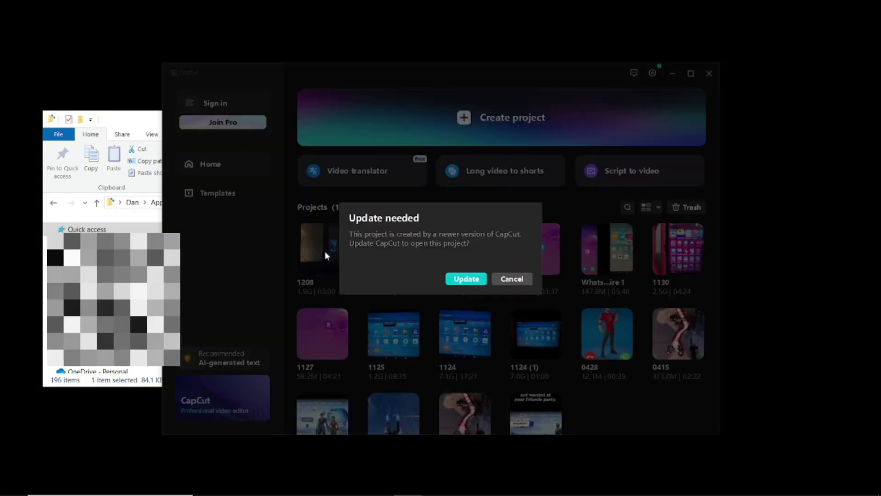
pyautogui.click(512, 278)
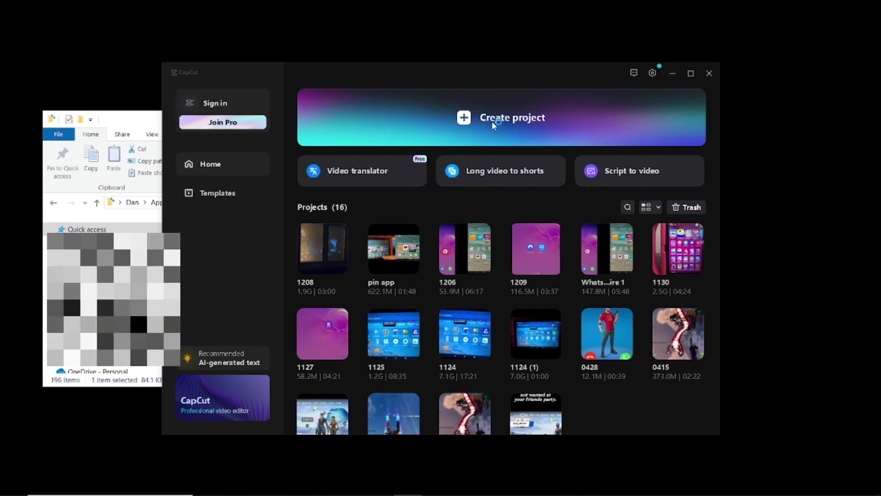
# Quit the 5.1.0 build, close File Explorer, and relaunch CapCut from its desktop shortcut
pyautogui.click(708, 73)
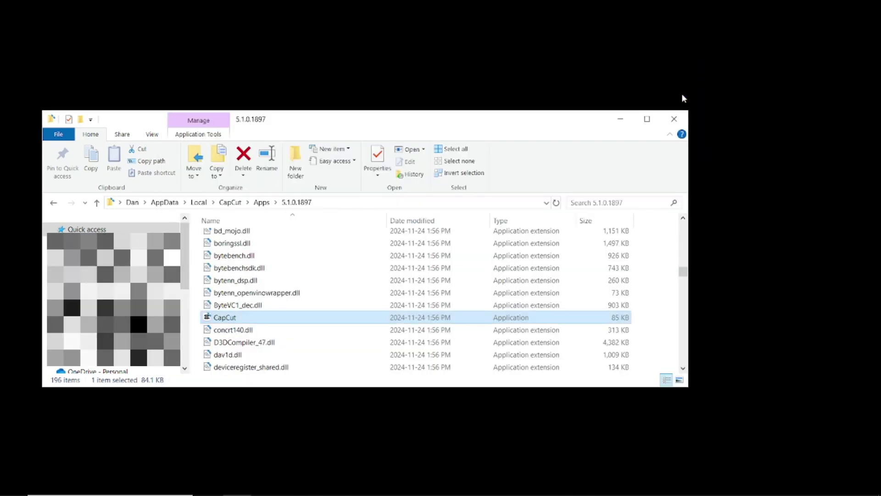
pyautogui.click(674, 119)
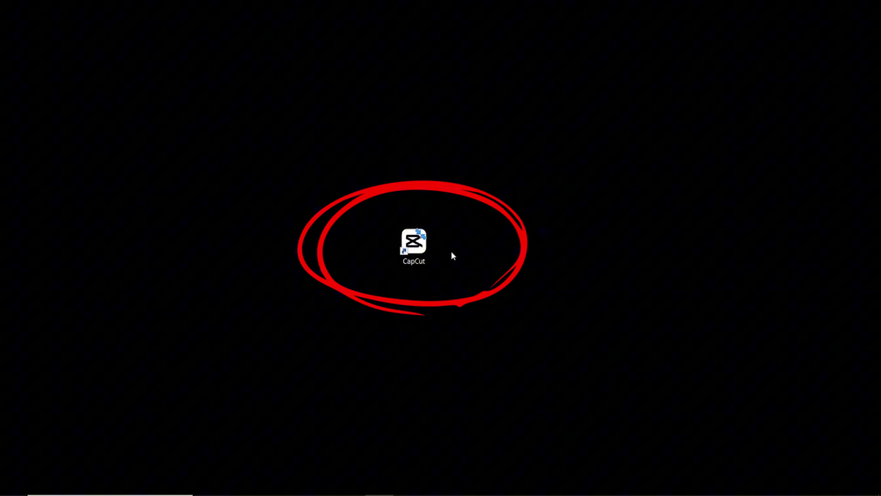
pyautogui.click(414, 246)
pyautogui.doubleClick(415, 247)
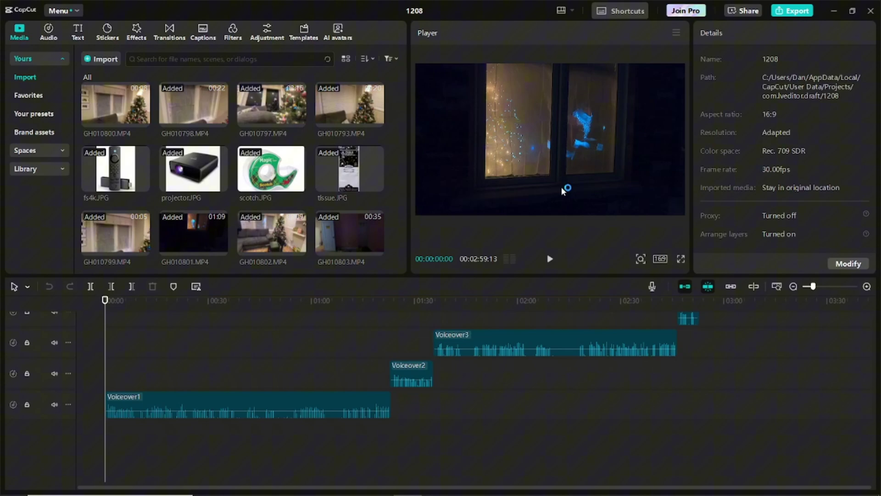
# Open project 1208's Export dialog from the editor's top-right Export button
pyautogui.click(791, 11)
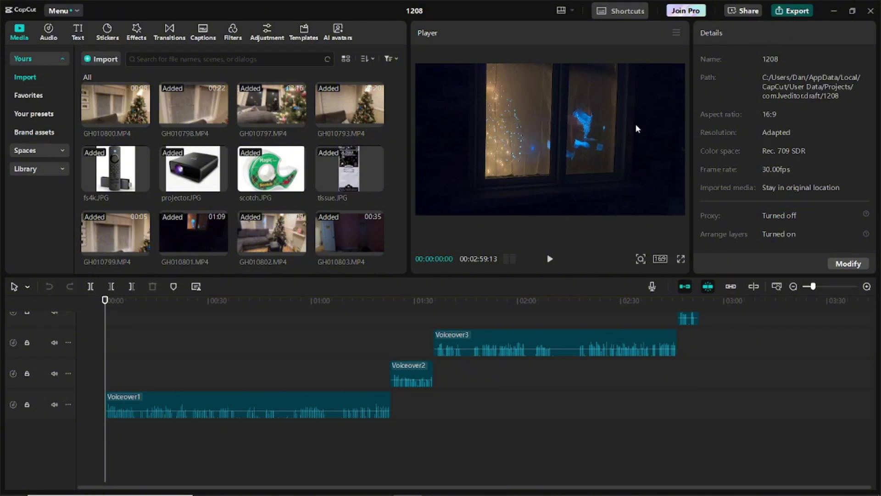